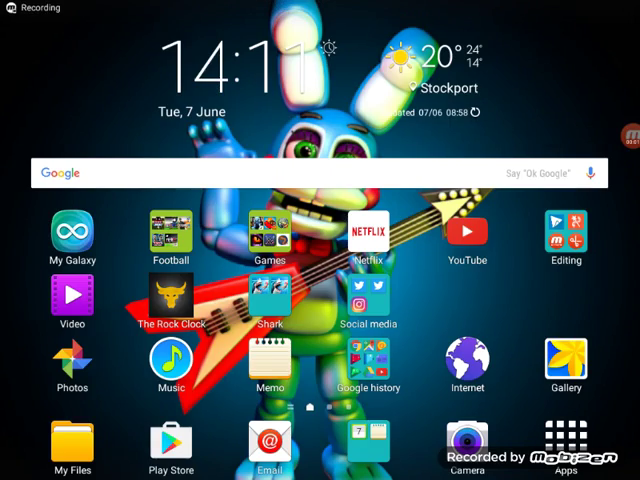
Step: Swipe through the home screen pages and the Flipboard Briefing panel
{"action": "mouse_move", "coordinate": [150, 300]}
{"action": "left_mouse_down"}
{"action": "mouse_move", "coordinate": [500, 300]}
{"action": "mouse_move", "coordinate": [150, 300]}
{"action": "left_mouse_up"}
{"action": "mouse_move", "coordinate": [500, 300]}
{"action": "left_mouse_down"}
{"action": "mouse_move", "coordinate": [200, 300]}
{"action": "mouse_move", "coordinate": [450, 300]}
{"action": "left_mouse_up"}
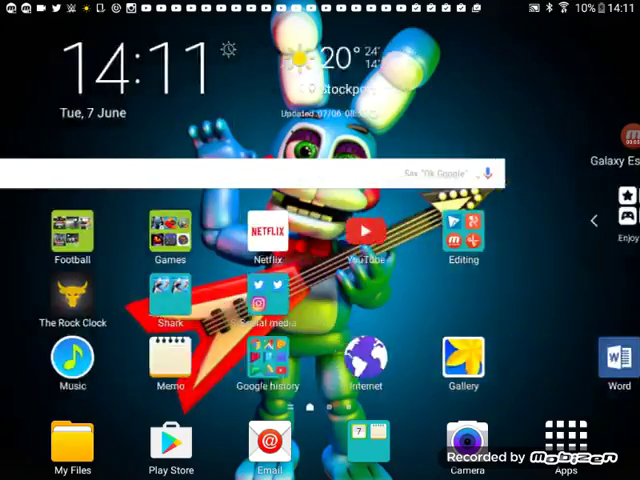
{"action": "left_click_drag", "start_coordinate": [150, 300], "coordinate": [450, 300]}
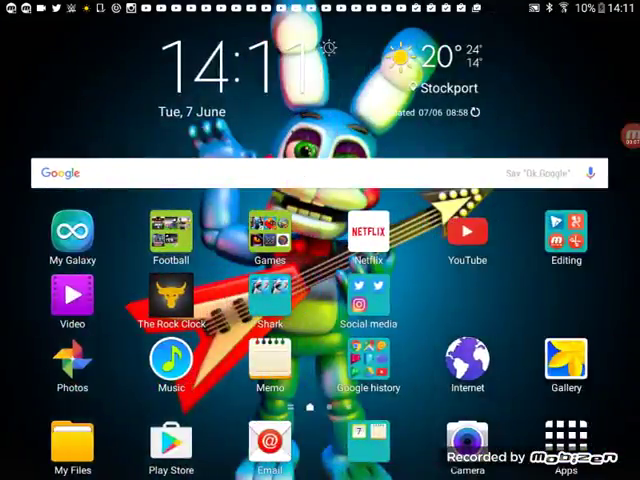
{"action": "left_click_drag", "start_coordinate": [150, 300], "coordinate": [500, 300]}
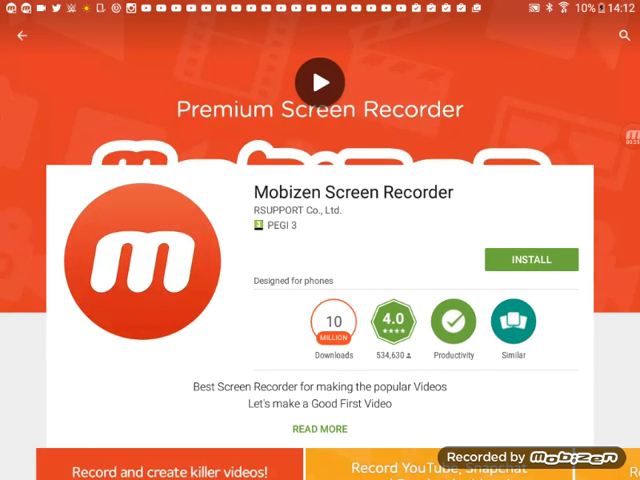
{"action": "key", "text": "Escape"}
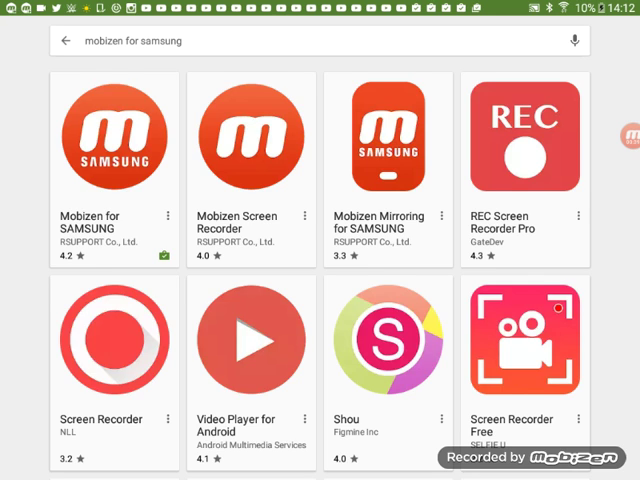
{"action": "key", "text": "Home"}
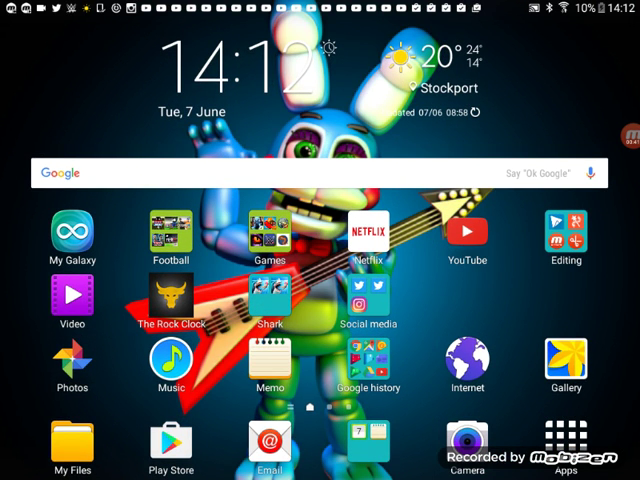
{"action": "left_click", "coordinate": [566, 235]}
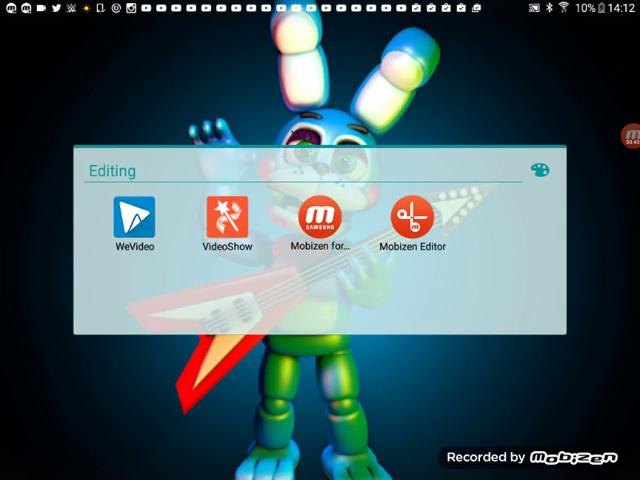
{"action": "key", "text": "Escape"}
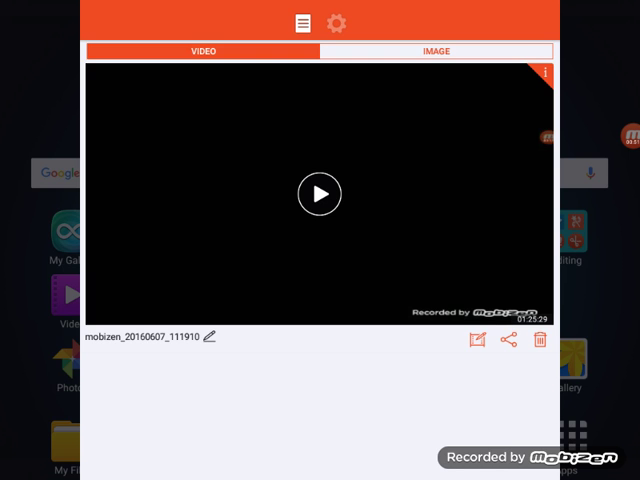
{"action": "key", "text": "Escape"}
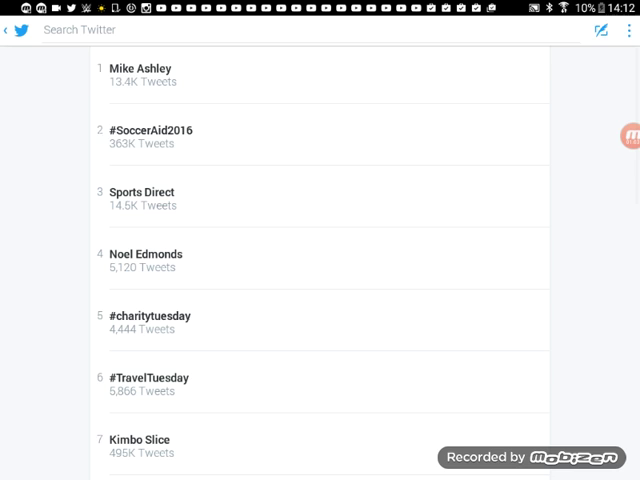
{"action": "type", "text": "d"}
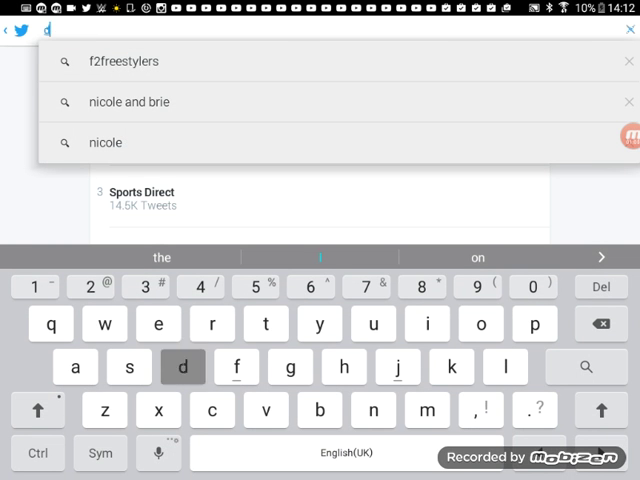
{"action": "type", "text": "ylan"}
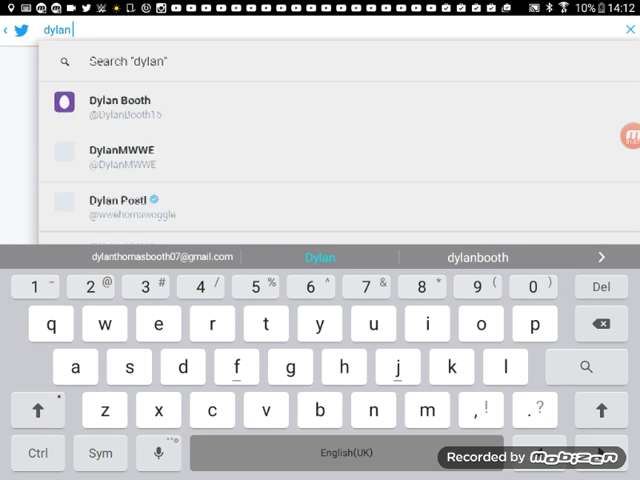
{"action": "type", "text": " boo"}
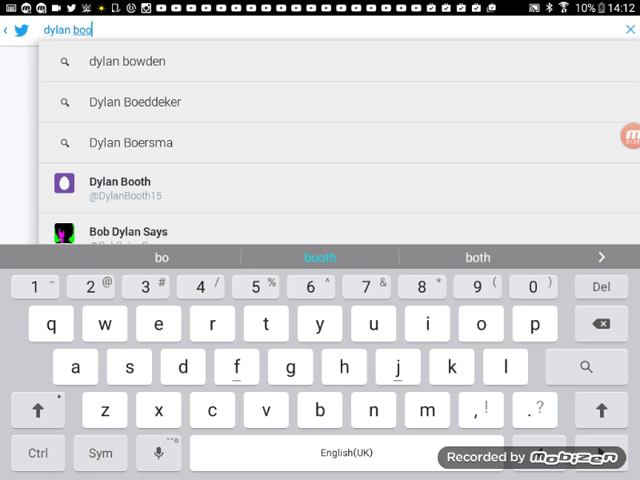
{"action": "type", "text": "th"}
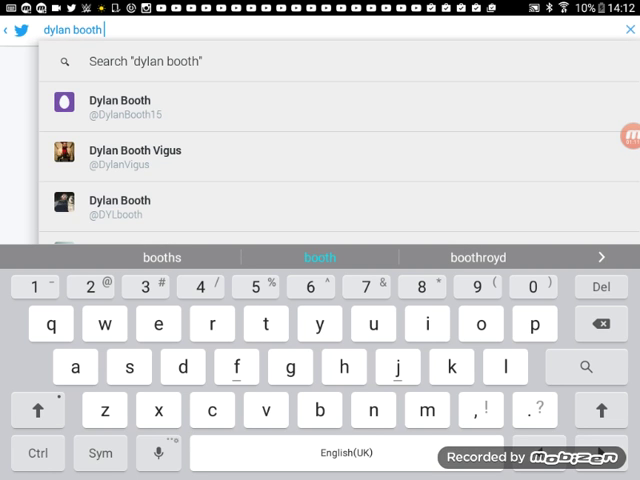
{"action": "left_click", "coordinate": [630, 29]}
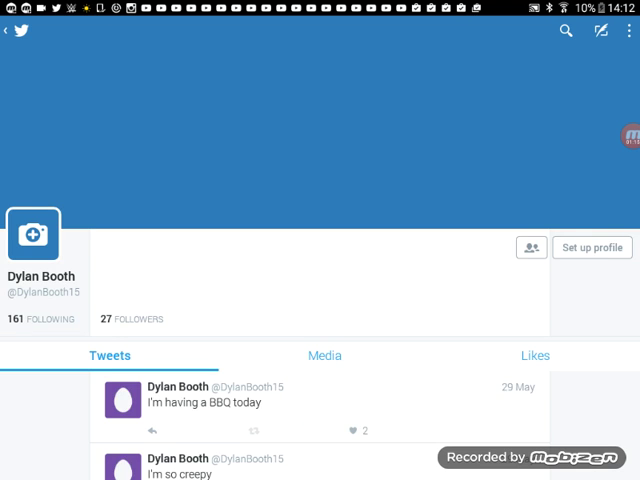
{"action": "scroll", "coordinate": [320, 300], "scroll_direction": "down", "scroll_amount": 3}
{"action": "scroll", "coordinate": [320, 300], "scroll_direction": "up", "scroll_amount": 2}
{"action": "scroll", "coordinate": [320, 300], "scroll_direction": "down", "scroll_amount": 4}
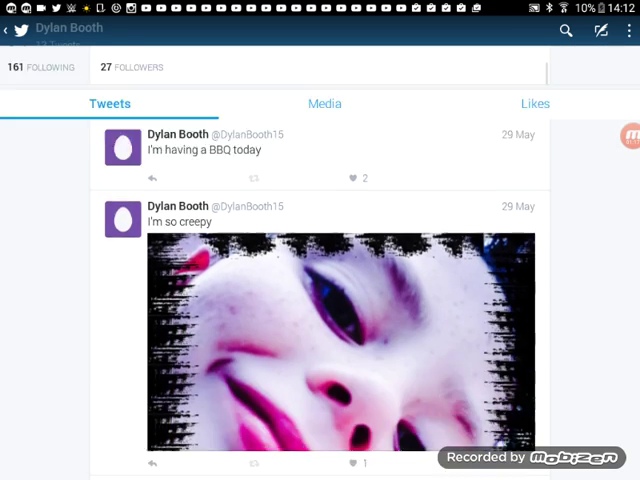
{"action": "scroll", "coordinate": [320, 300], "scroll_direction": "down", "scroll_amount": 3}
{"action": "scroll", "coordinate": [320, 300], "scroll_direction": "up", "scroll_amount": 2}
{"action": "scroll", "coordinate": [320, 300], "scroll_direction": "down", "scroll_amount": 2}
{"action": "scroll", "coordinate": [320, 300], "scroll_direction": "down", "scroll_amount": 5}
{"action": "scroll", "coordinate": [320, 300], "scroll_direction": "down", "scroll_amount": 5}
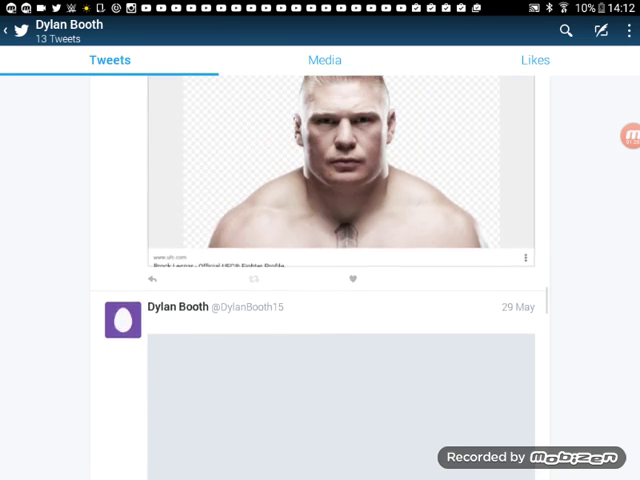
{"action": "scroll", "coordinate": [320, 300], "scroll_direction": "up", "scroll_amount": 6}
{"action": "scroll", "coordinate": [320, 280], "scroll_direction": "up", "scroll_amount": 2}
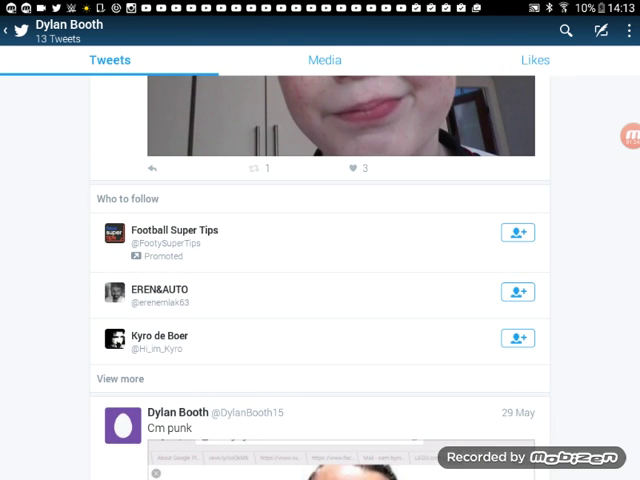
{"action": "scroll", "coordinate": [320, 260], "scroll_direction": "down", "scroll_amount": 2}
{"action": "scroll", "coordinate": [320, 260], "scroll_direction": "down", "scroll_amount": 3}
{"action": "scroll", "coordinate": [320, 260], "scroll_direction": "down", "scroll_amount": 3}
{"action": "scroll", "coordinate": [320, 260], "scroll_direction": "down", "scroll_amount": 2}
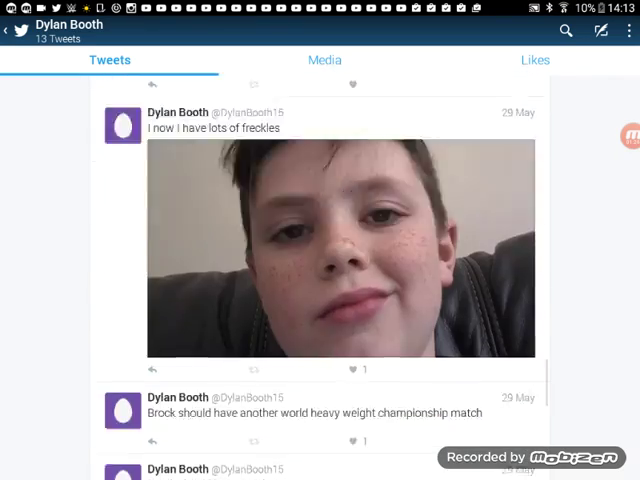
{"action": "scroll", "coordinate": [320, 260], "scroll_direction": "down", "scroll_amount": 2}
Step: Return to the home screen after viewing Dylan Booth's tweets
{"action": "key", "text": "Home"}
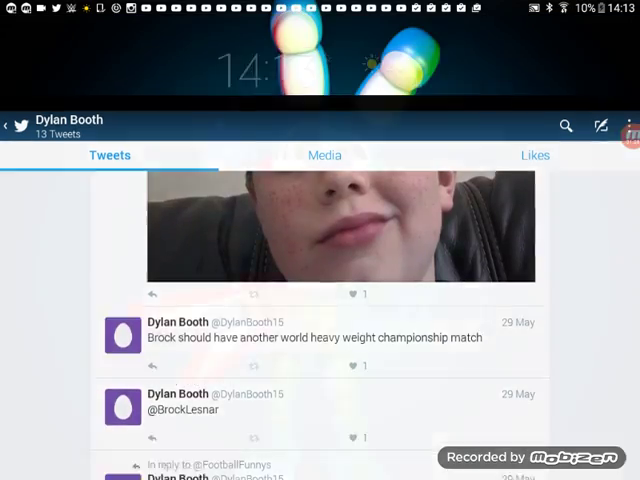
{"action": "left_click", "coordinate": [369, 292]}
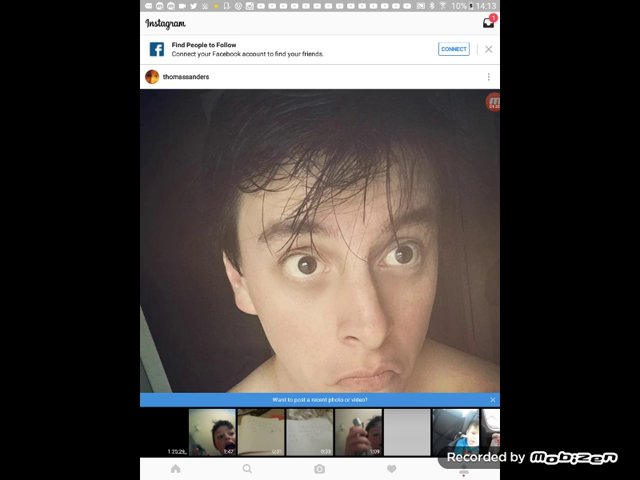
{"action": "left_click_drag", "start_coordinate": [320, 200], "coordinate": [320, 260]}
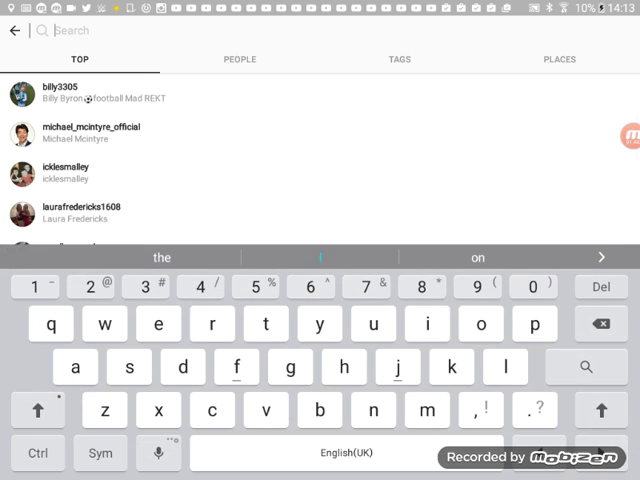
{"action": "type", "text": "d"}
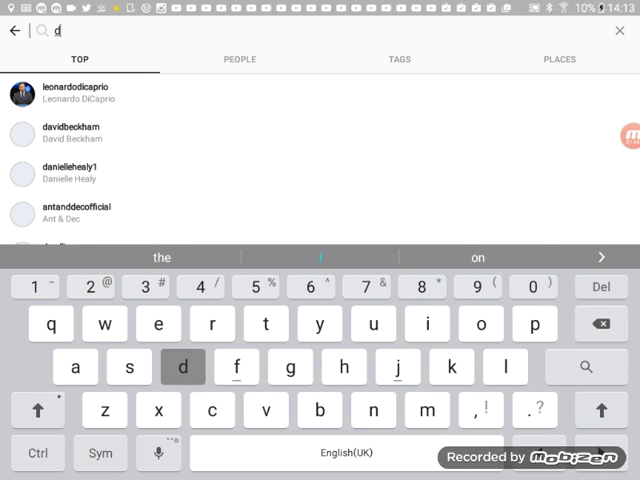
{"action": "type", "text": "yl"}
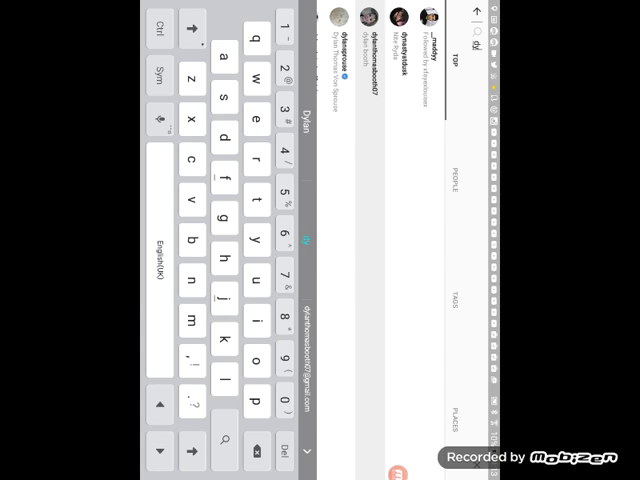
{"action": "left_click", "coordinate": [372, 60]}
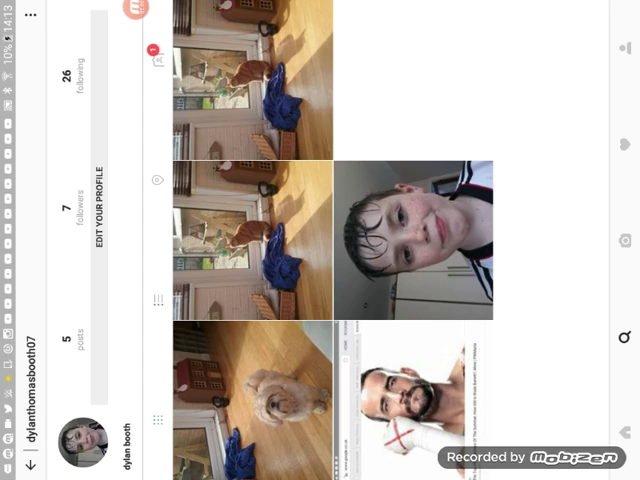
{"action": "key", "text": "Home"}
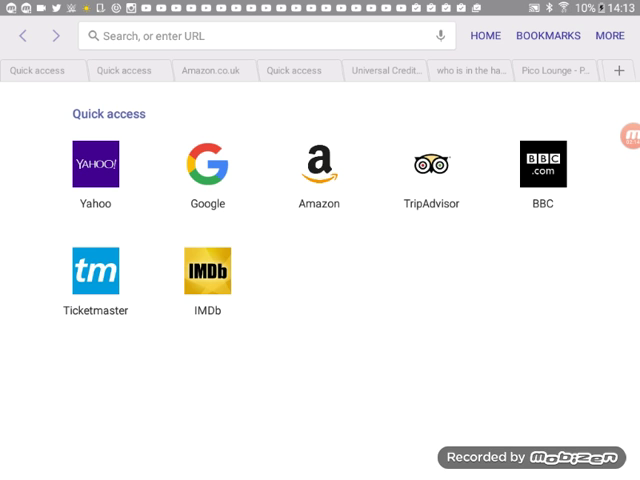
Step: Return home from Samsung Internet and expand the Mobizen recorder controls
{"action": "key", "text": "Home"}
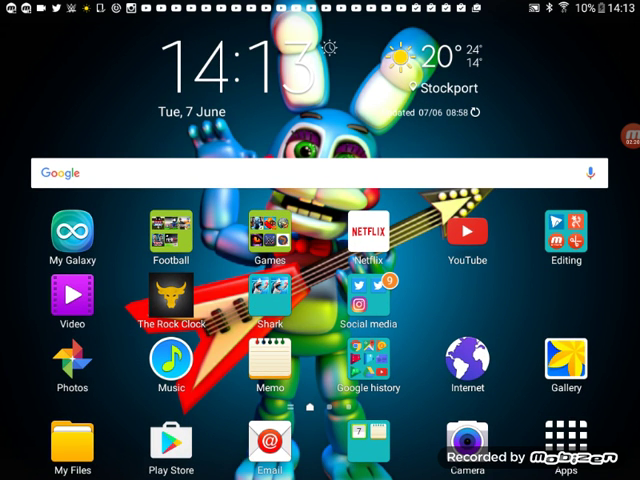
{"action": "left_click", "coordinate": [630, 135]}
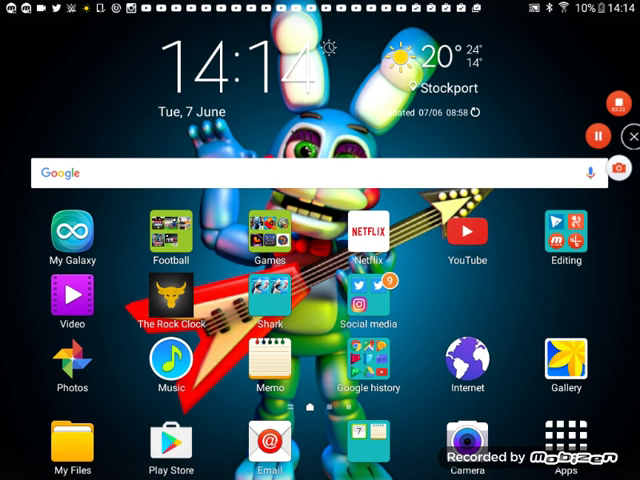